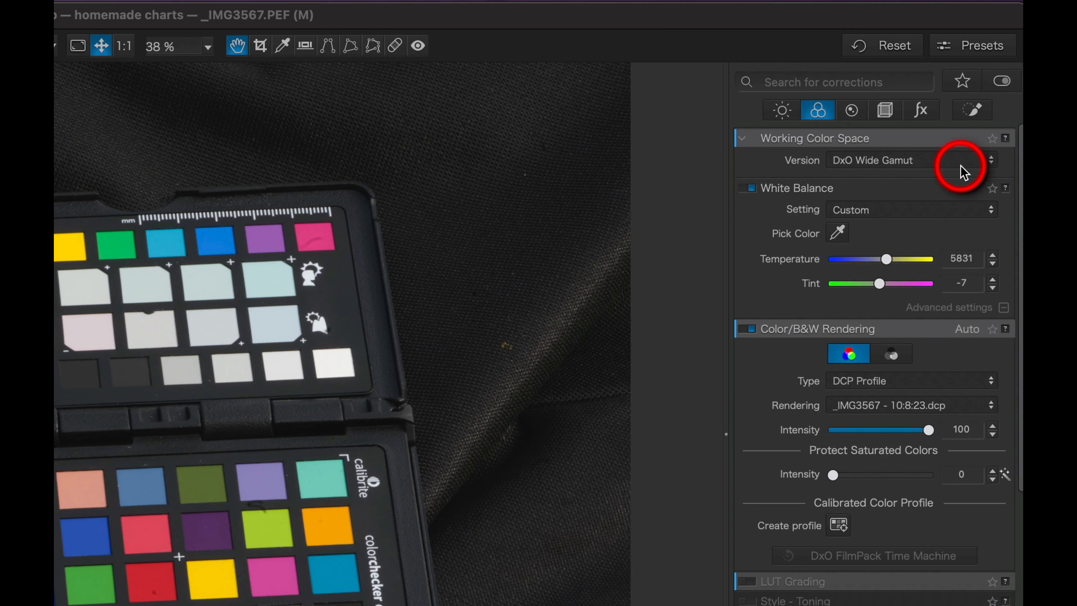
# Keep the working color space on DxO Wide Gamut and open the calibrated color profile creator
pyautogui.click(963, 170)
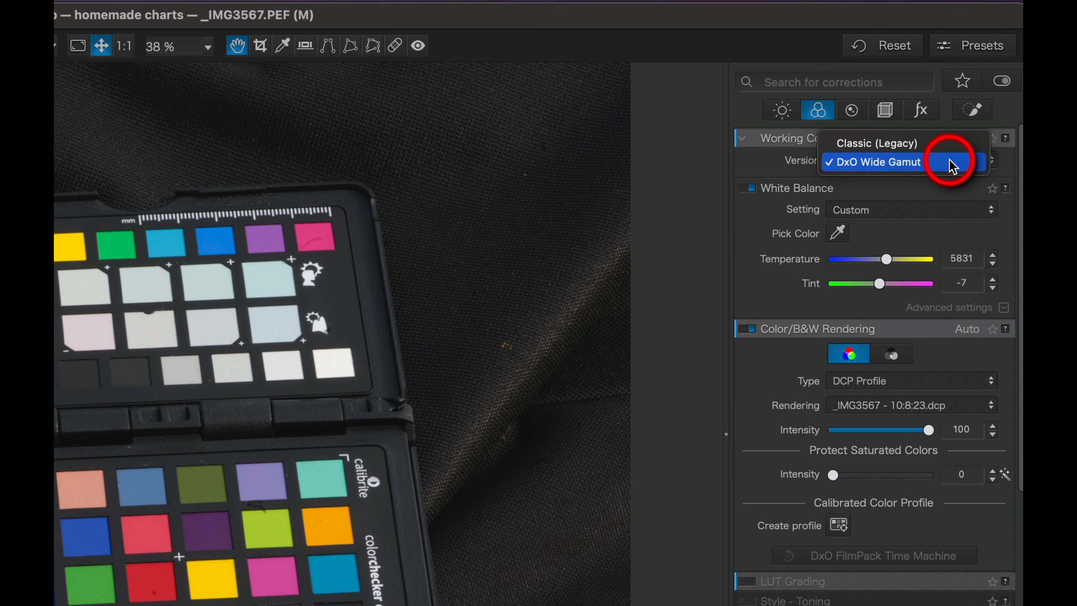
pyautogui.click(953, 166)
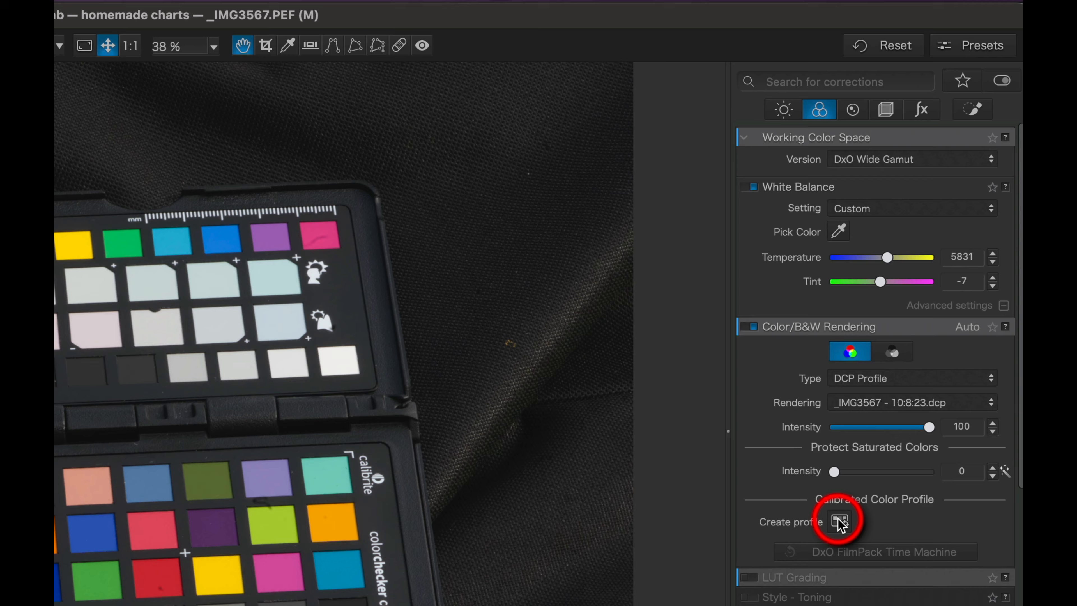
pyautogui.click(840, 521)
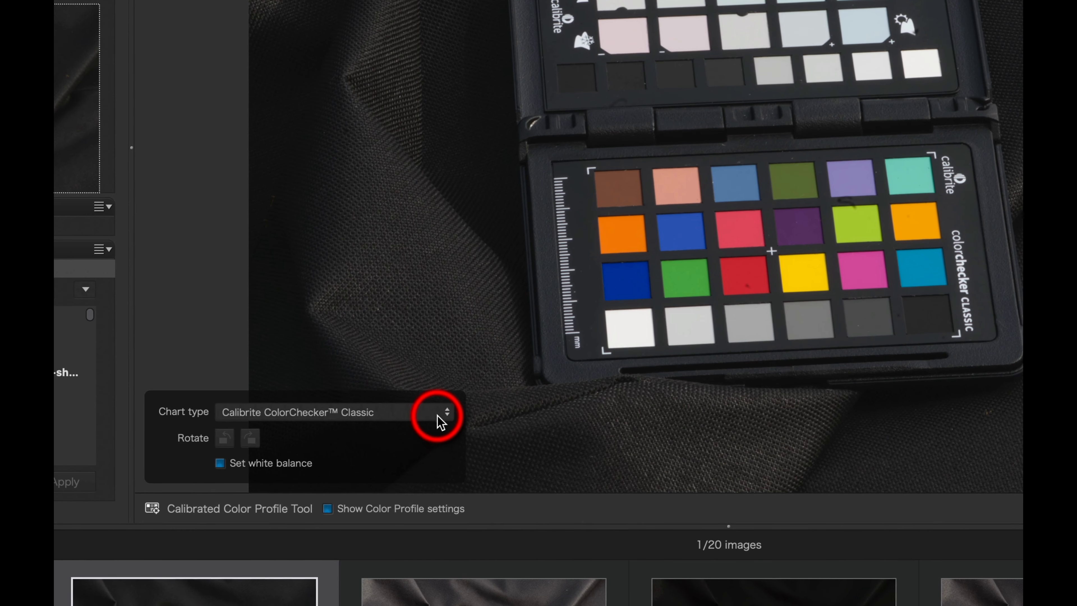
# Set the chart type to Calibrite ColorChecker Passport Photo 2 and fit the detection grid over the lower chart's colour patches
pyautogui.click(438, 417)
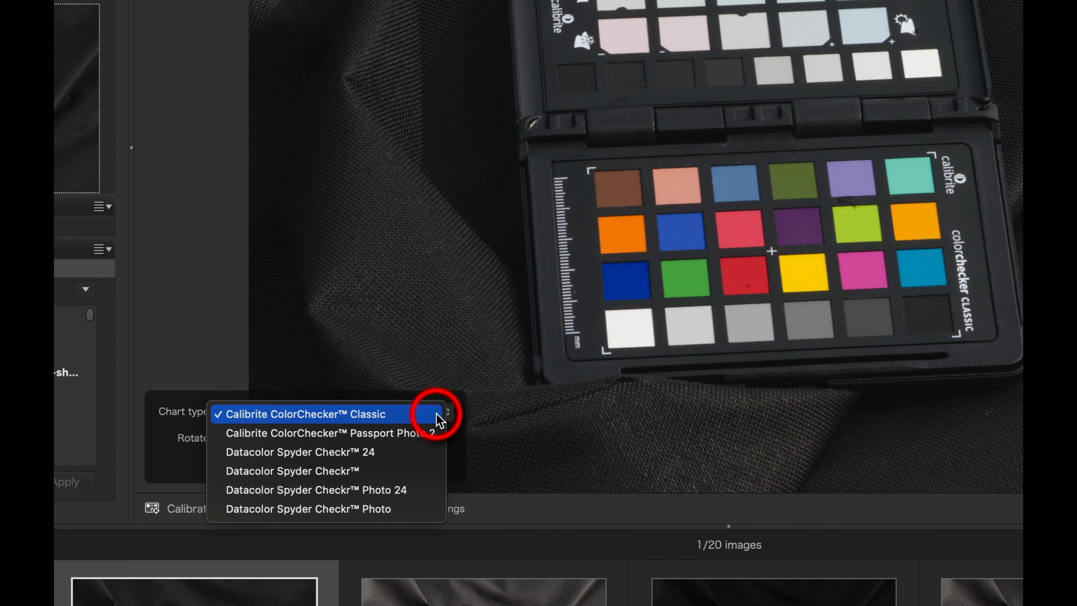
pyautogui.click(436, 434)
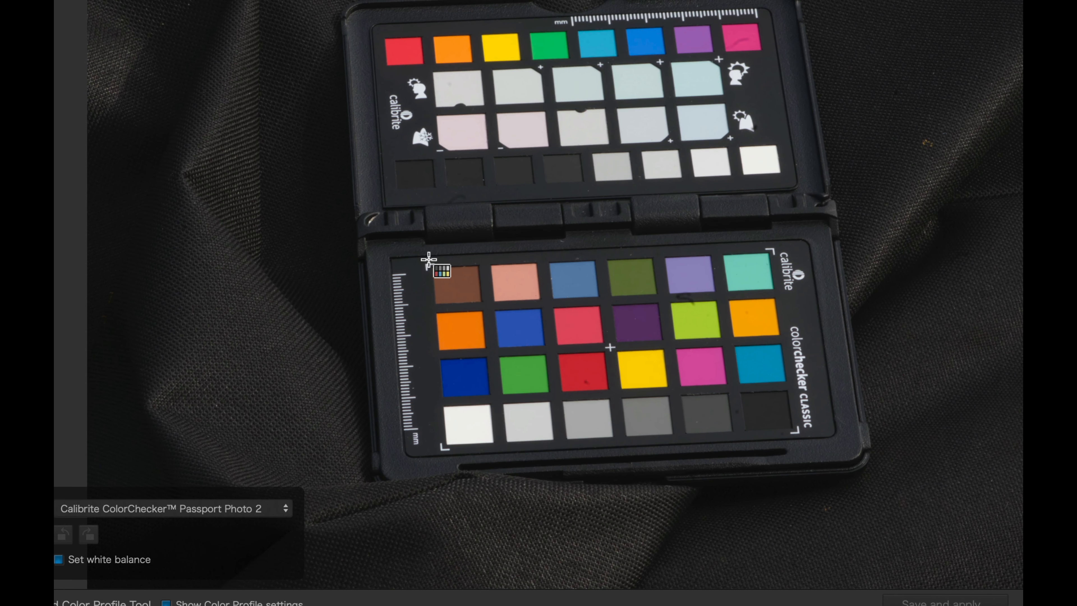
pyautogui.moveTo(429, 259); pyautogui.dragTo(804, 445)
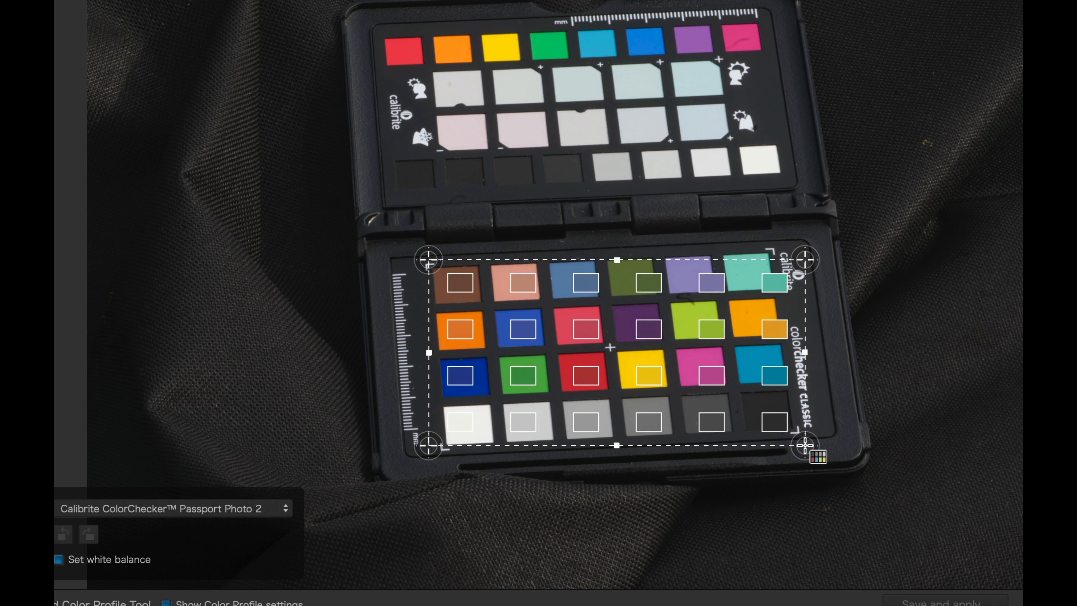
pyautogui.moveTo(801, 255); pyautogui.dragTo(777, 246)
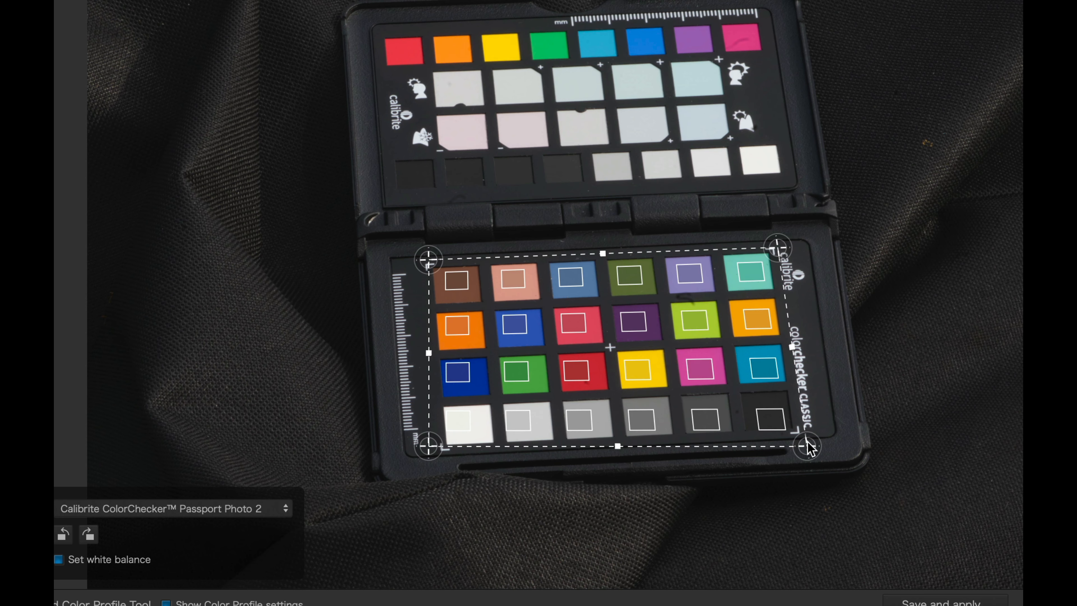
pyautogui.moveTo(806, 443); pyautogui.dragTo(804, 437)
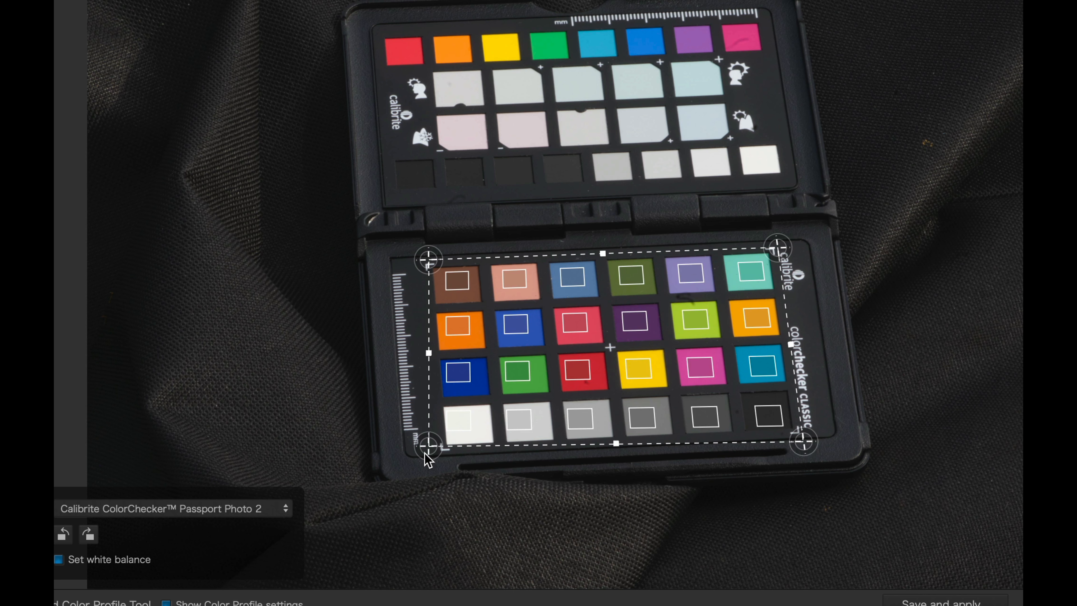
pyautogui.moveTo(425, 454); pyautogui.dragTo(436, 449)
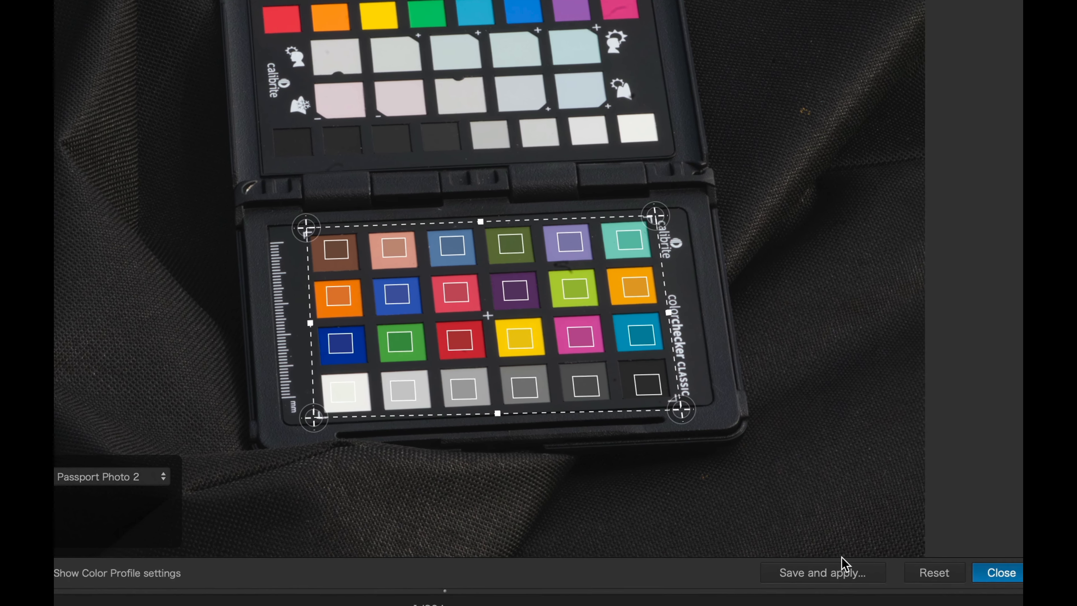
# Save and apply the calibrated profile under the name example- 10/8/23.dcp in the homemade charts folder
pyautogui.click(946, 604)
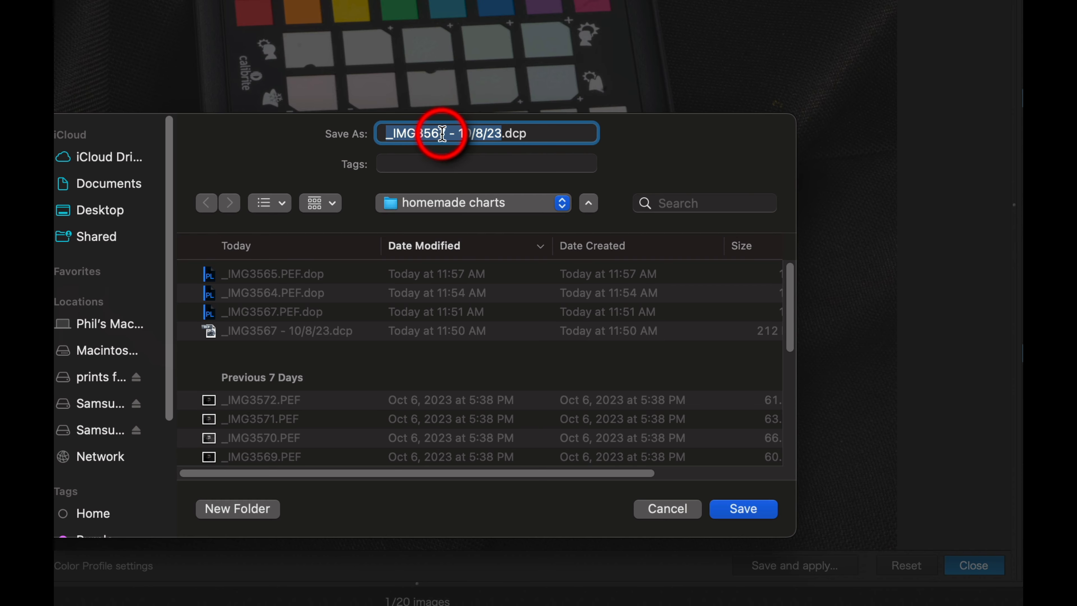
pyautogui.click(441, 133)
pyautogui.press('BackSpace')
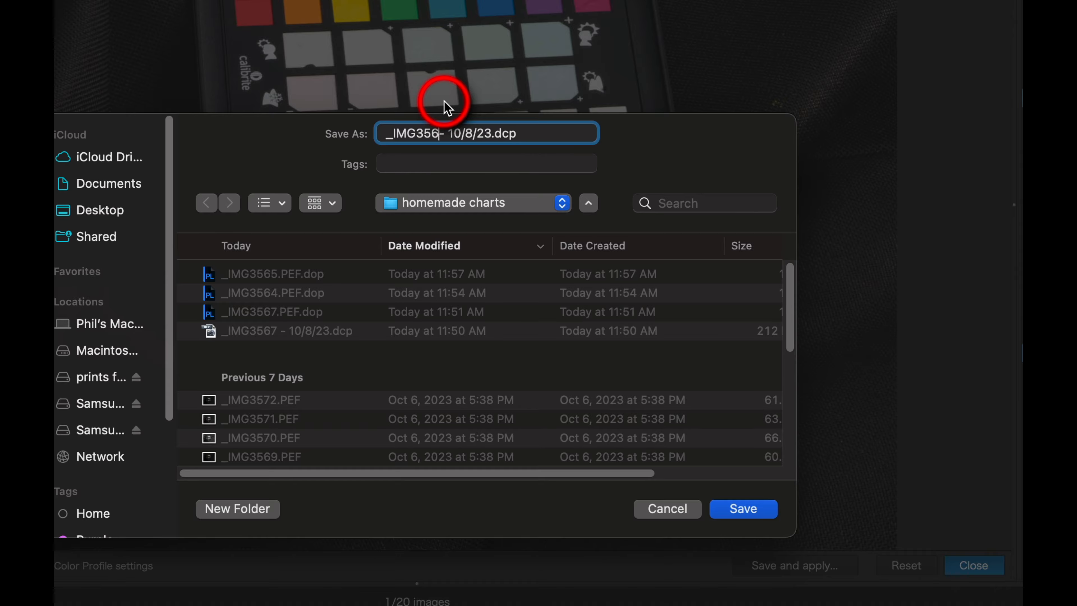
pyautogui.press('BackSpace')
pyautogui.press('BackSpace')
pyautogui.press('BackSpace')
pyautogui.press('BackSpace')
pyautogui.press('BackSpace')
pyautogui.press('BackSpace')
pyautogui.press('BackSpace')
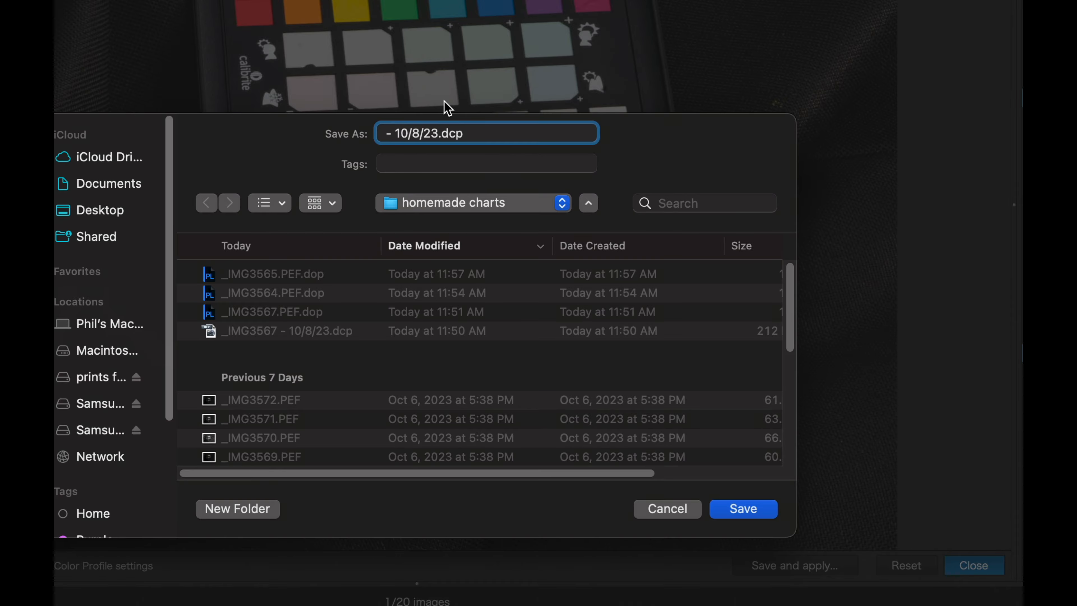
pyautogui.write('exam')
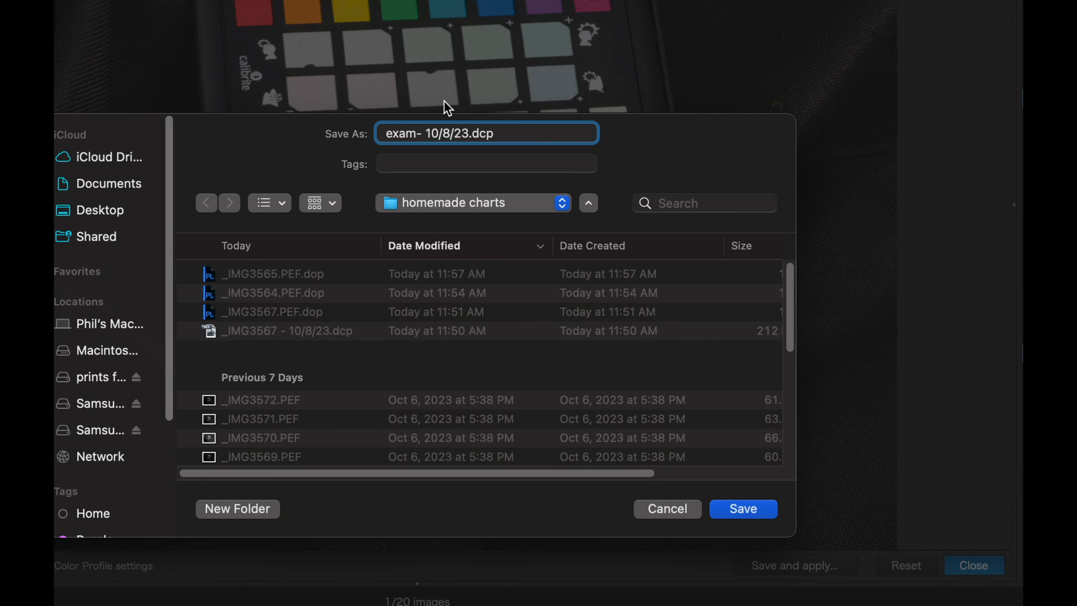
pyautogui.write('ple')
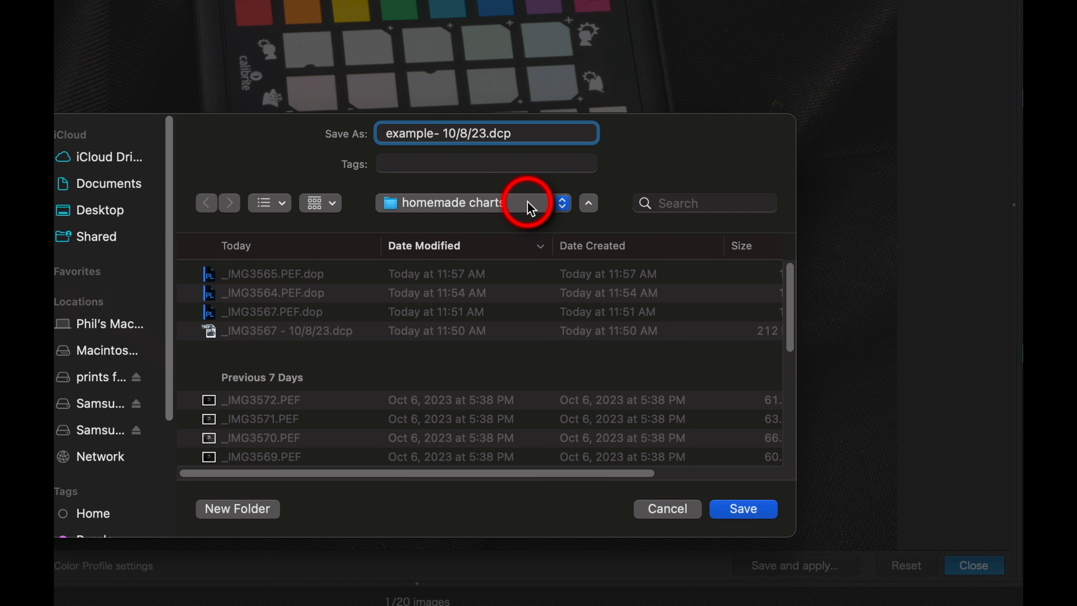
pyautogui.click(753, 497)
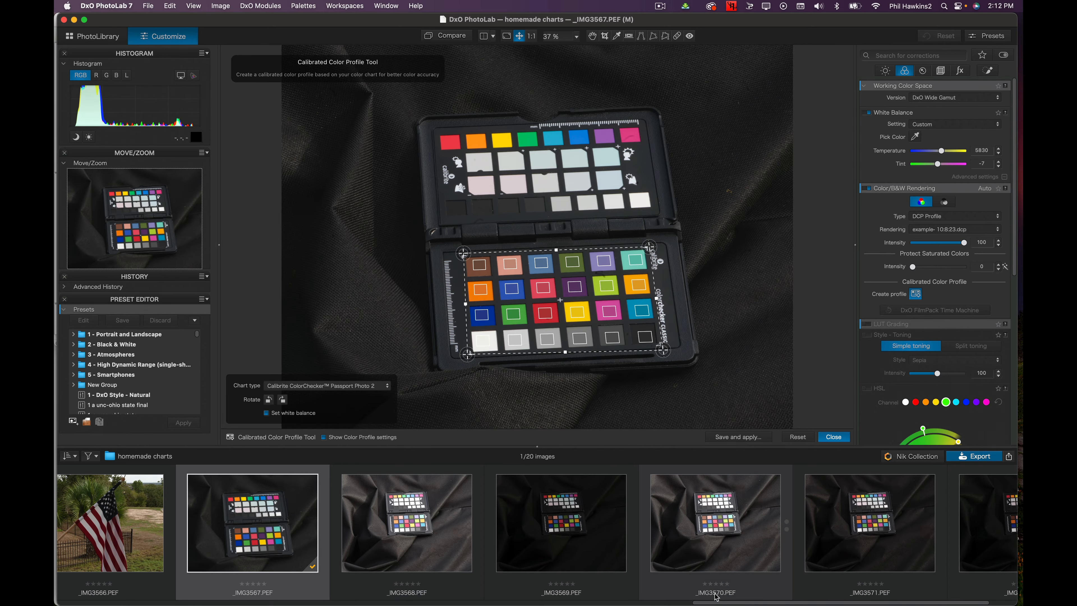
# Select the flag photo _IMG3565.PEF and set its color rendering type to Generic rendering
pyautogui.hscroll(-3, 719, 596)
pyautogui.hscroll(-10, 539, 602)
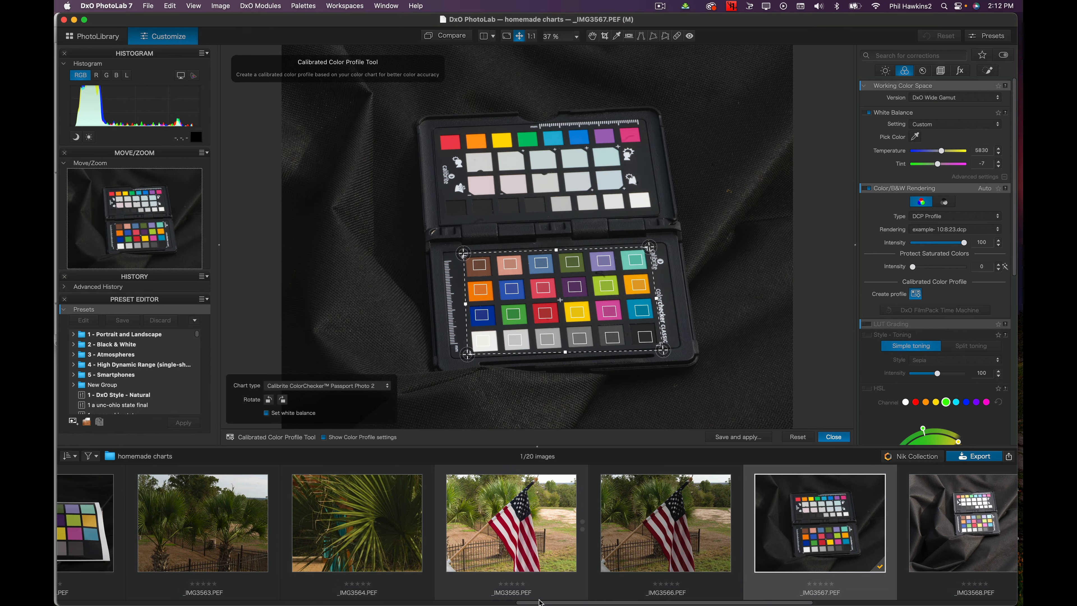
pyautogui.click(513, 522)
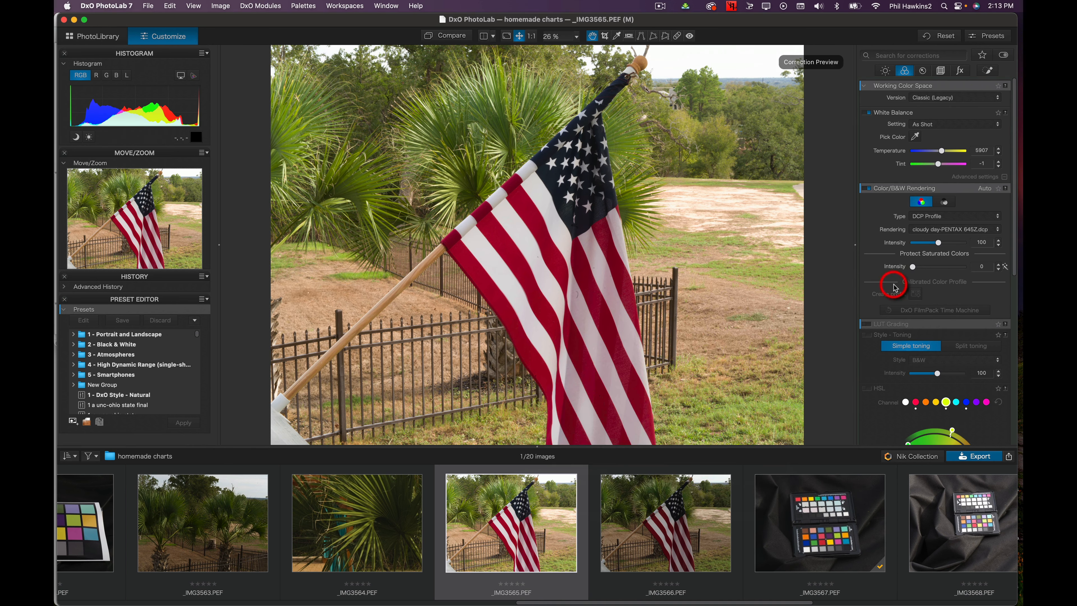
pyautogui.click(968, 217)
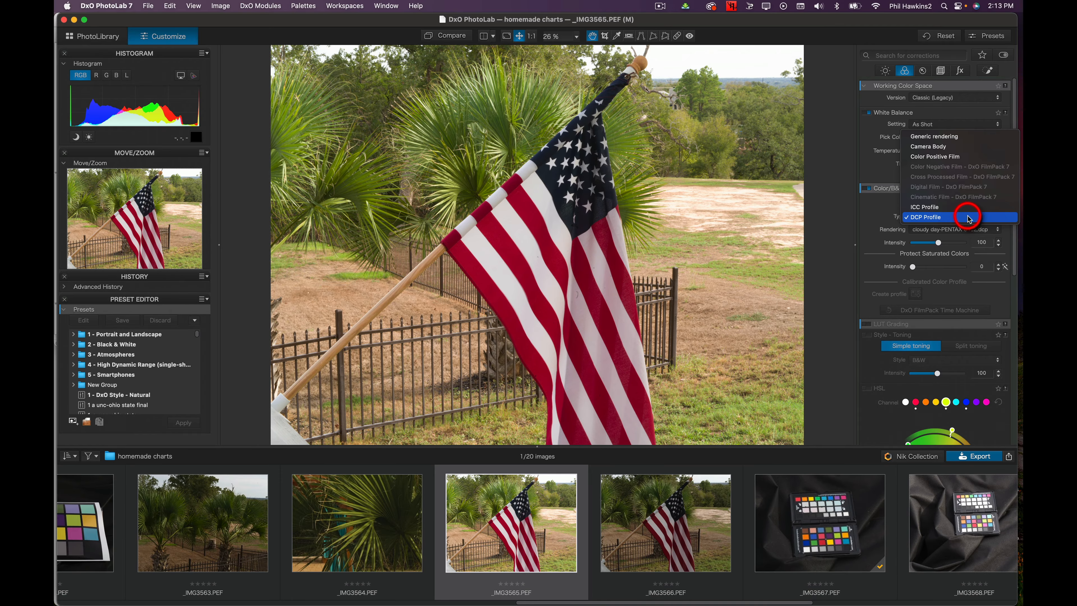
pyautogui.click(965, 136)
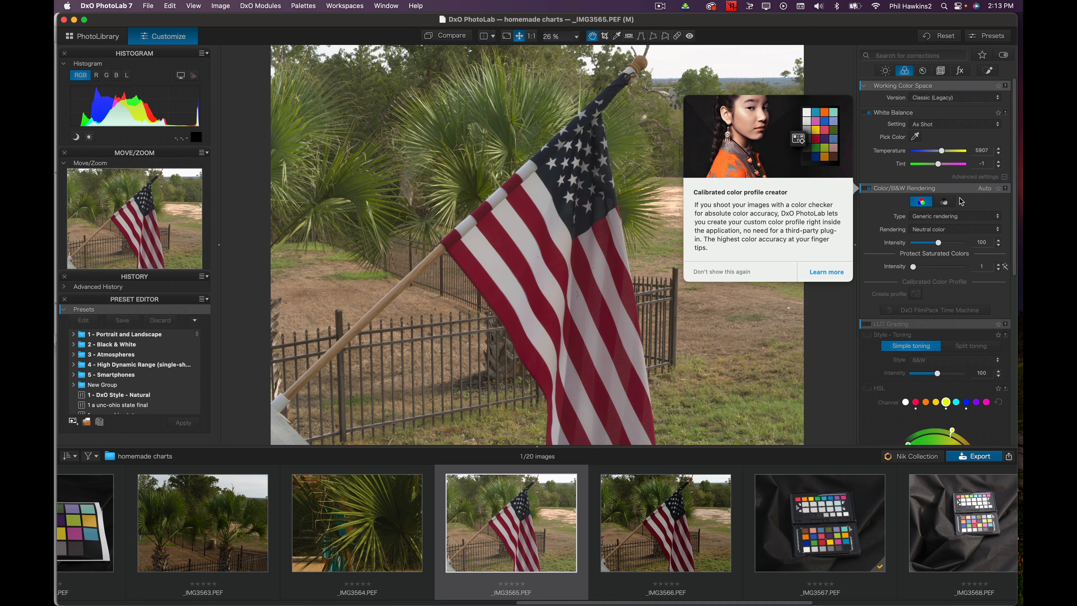
# Switch the color rendering of the flag photo to black and white mode
pyautogui.click(960, 217)
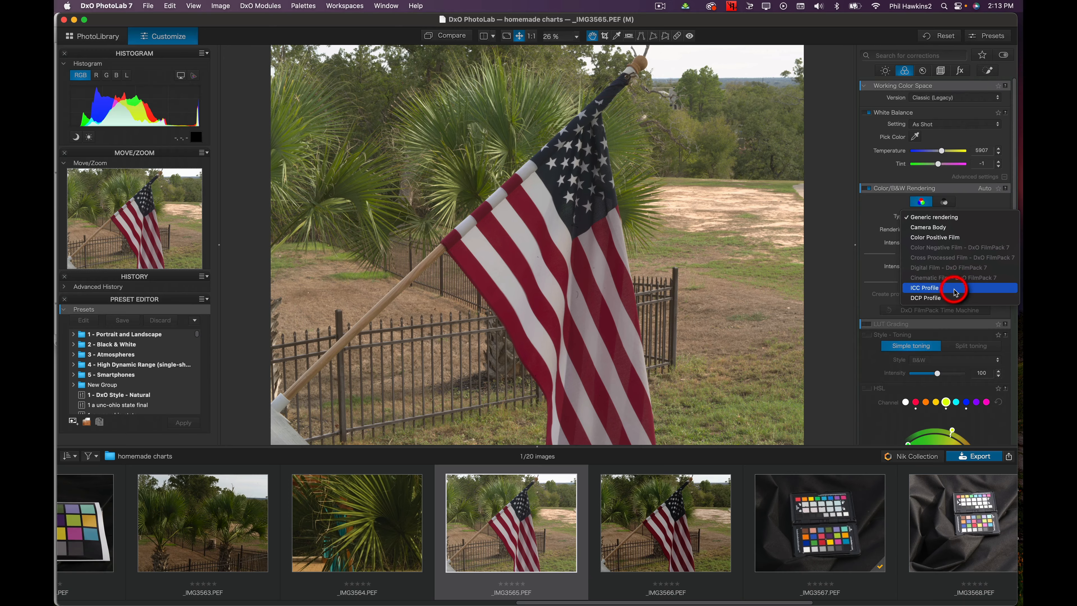
pyautogui.click(953, 297)
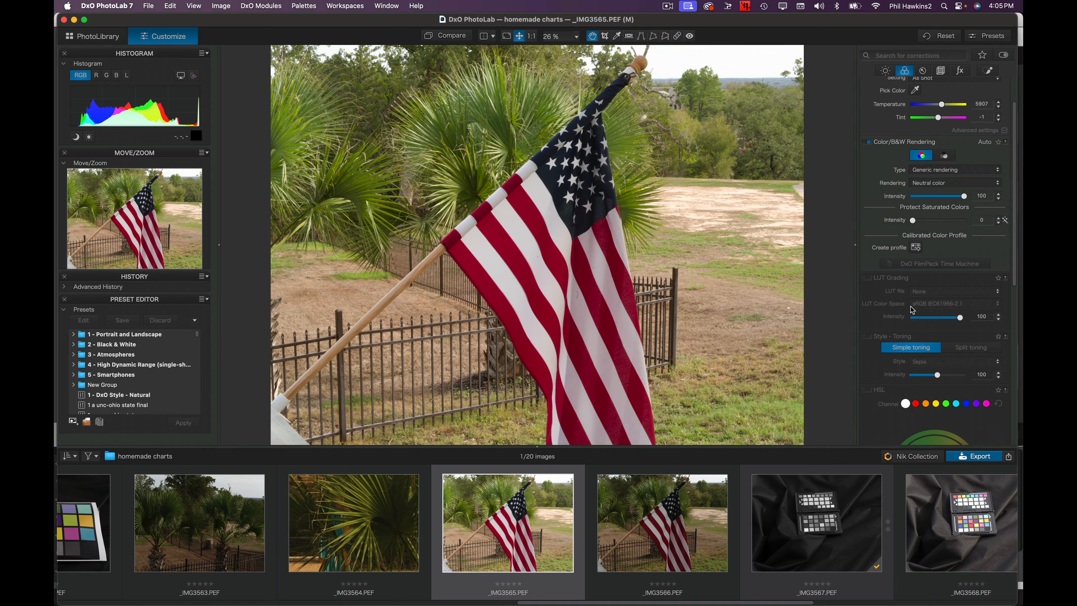
pyautogui.click(946, 157)
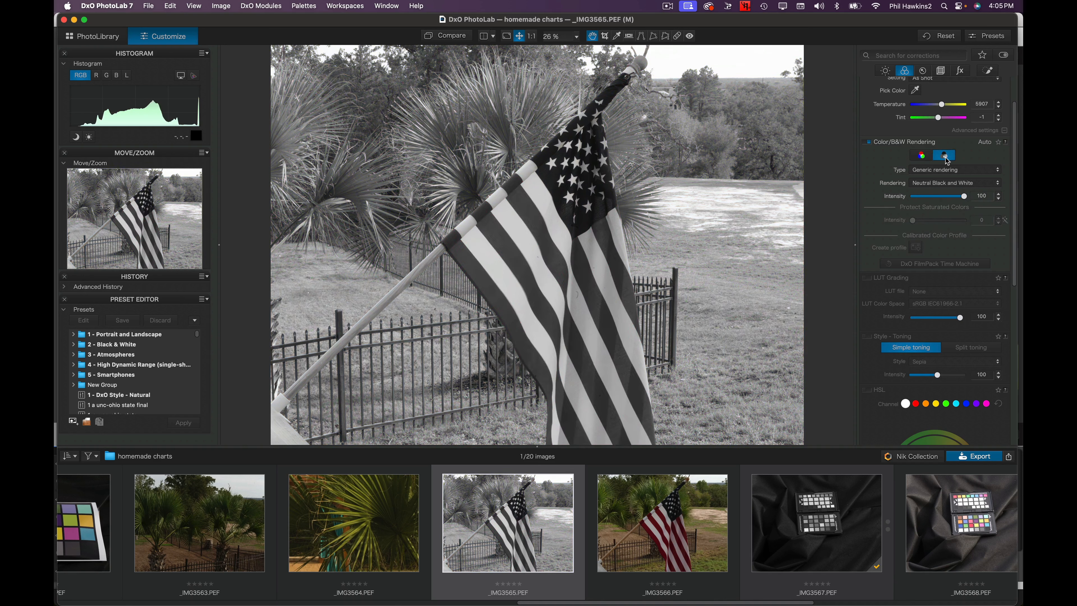
# Set the black and white rendering type to Black and White Film with Fuji Neopan Acros 100
pyautogui.click(948, 170)
pyautogui.click(960, 172)
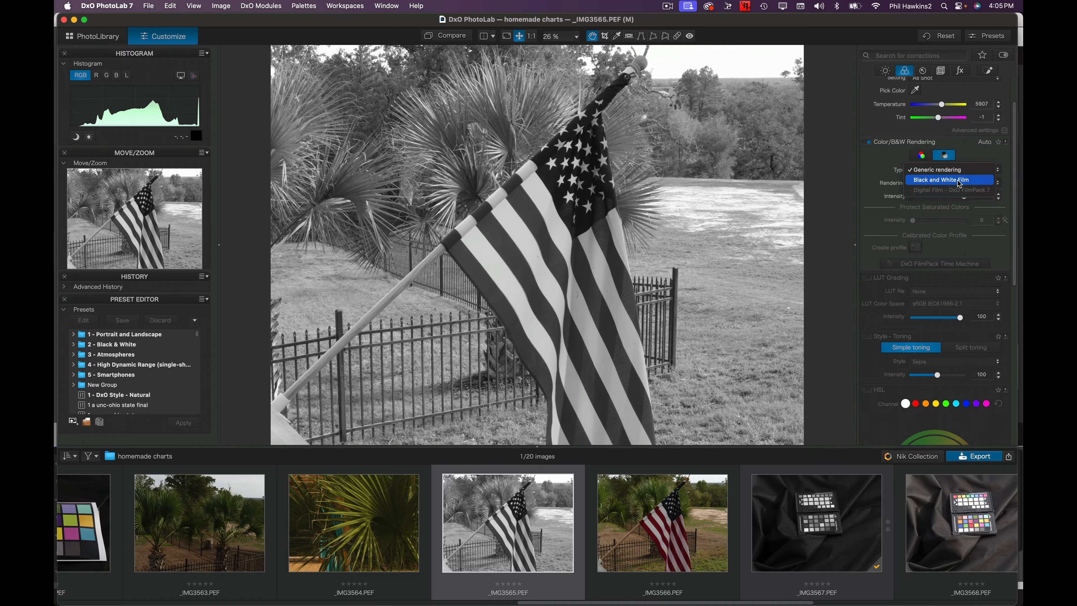
pyautogui.click(960, 183)
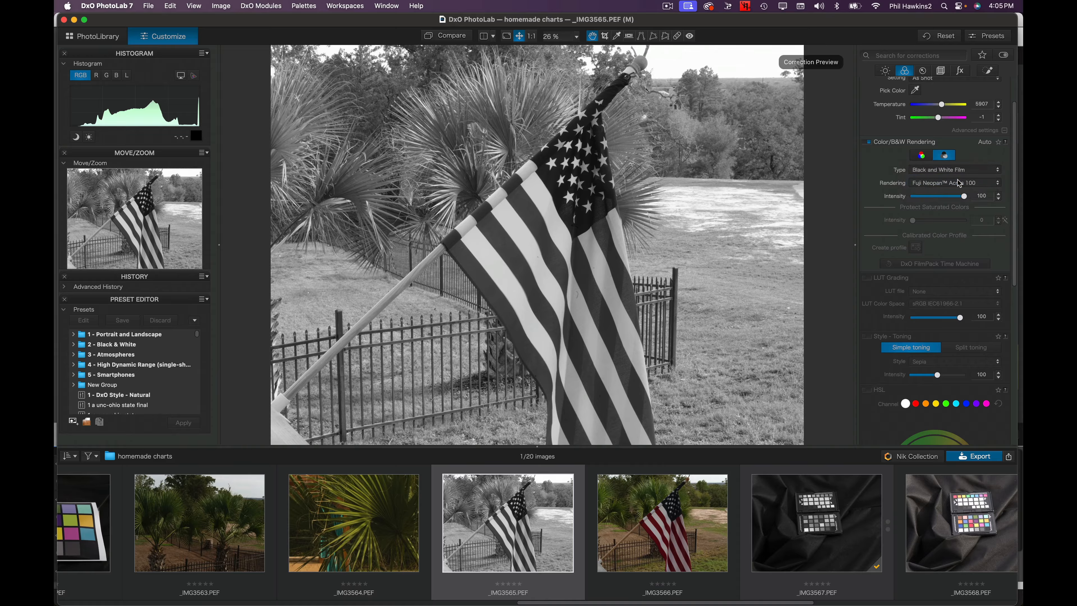
pyautogui.click(960, 183)
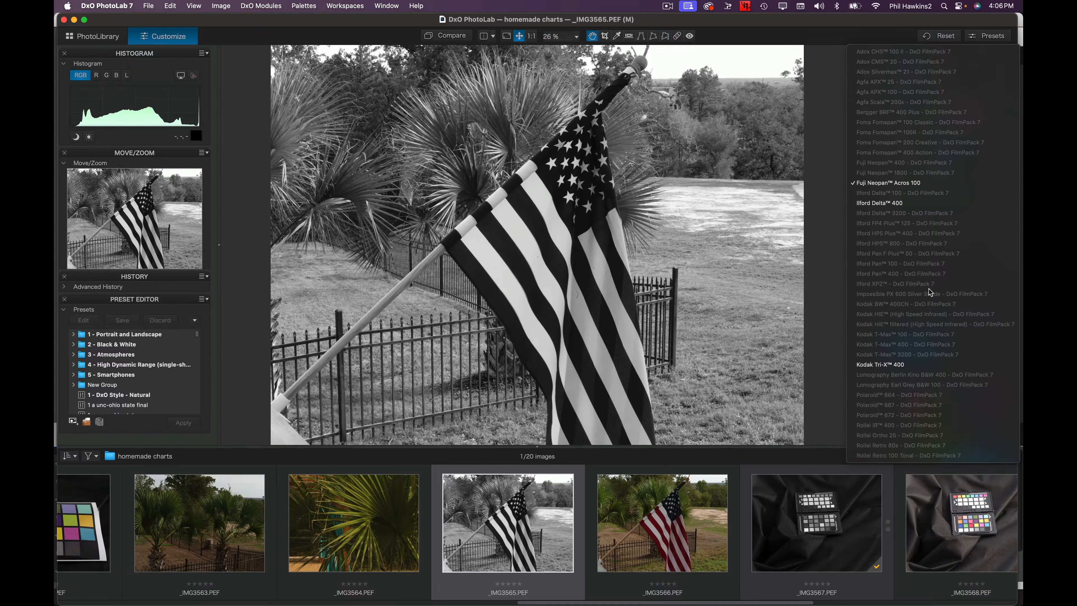
pyautogui.click(826, 46)
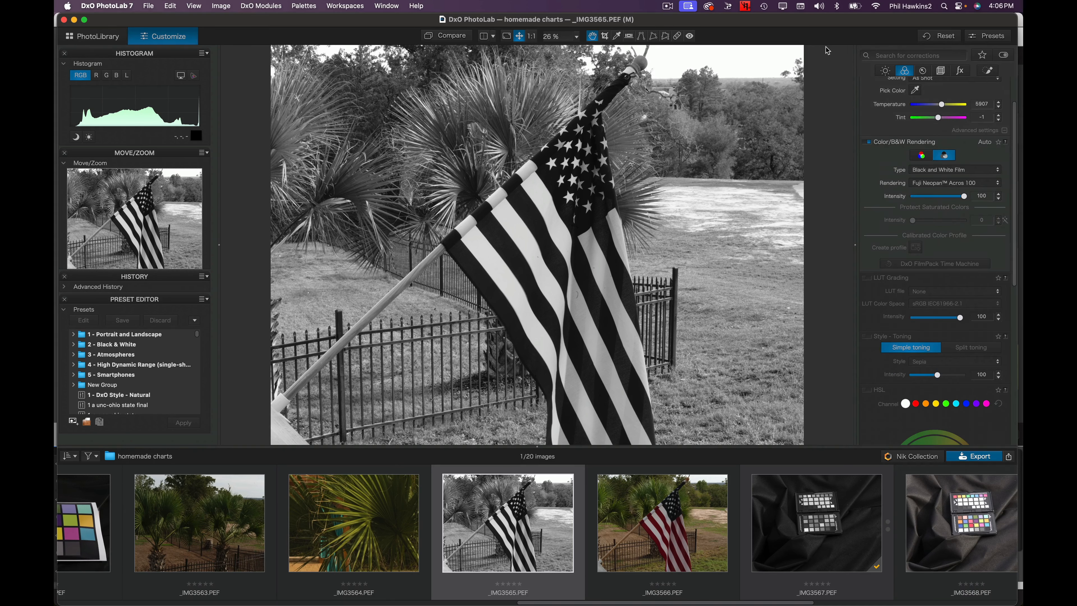
# Adjust the Channel Mixer, setting the red slider to -4 and the green slider to 2
pyautogui.moveTo(963, 197)
pyautogui.mouseDown()
pyautogui.moveTo(907, 196)
pyautogui.moveTo(974, 194)
pyautogui.mouseUp()
pyautogui.scroll(-10, 905, 280)
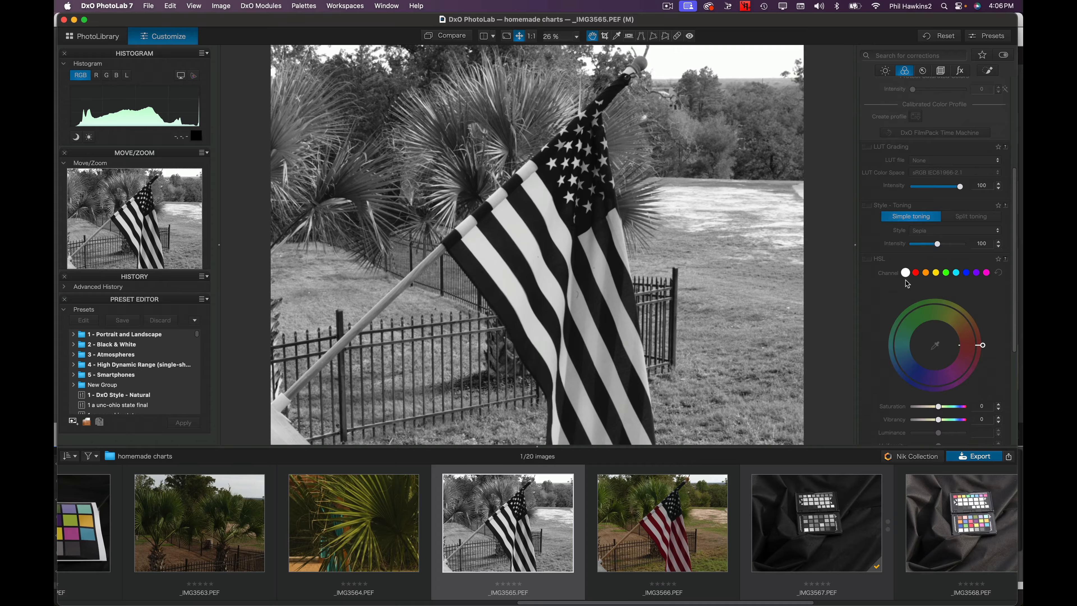
pyautogui.scroll(-6, 908, 283)
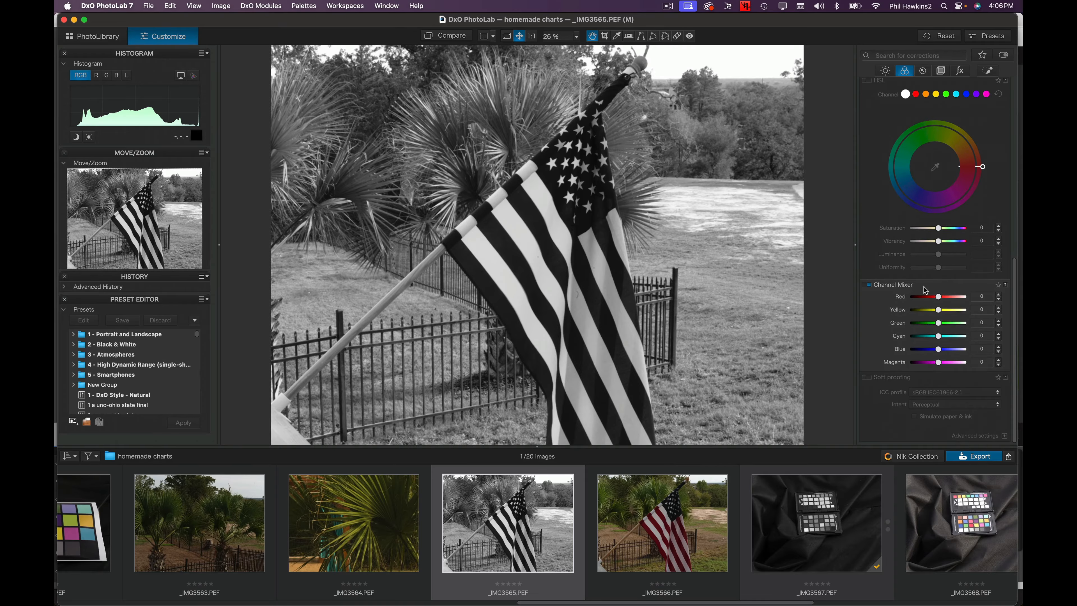
pyautogui.click(938, 296)
pyautogui.moveTo(938, 297); pyautogui.dragTo(967, 297)
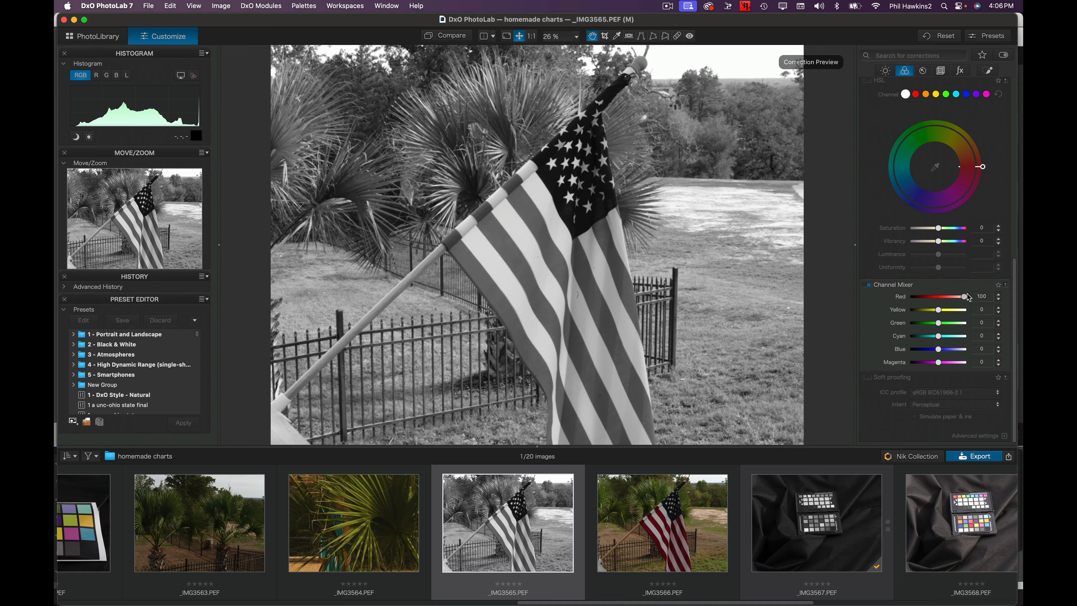
pyautogui.moveTo(968, 297); pyautogui.dragTo(934, 314)
pyautogui.doubleClick(934, 314)
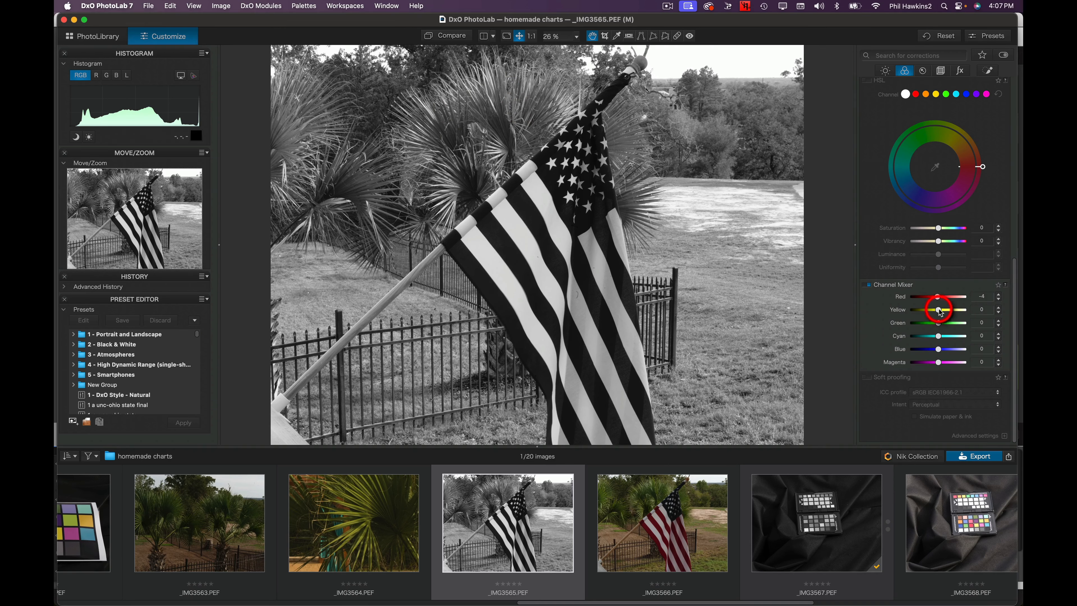
pyautogui.moveTo(940, 313); pyautogui.dragTo(913, 327)
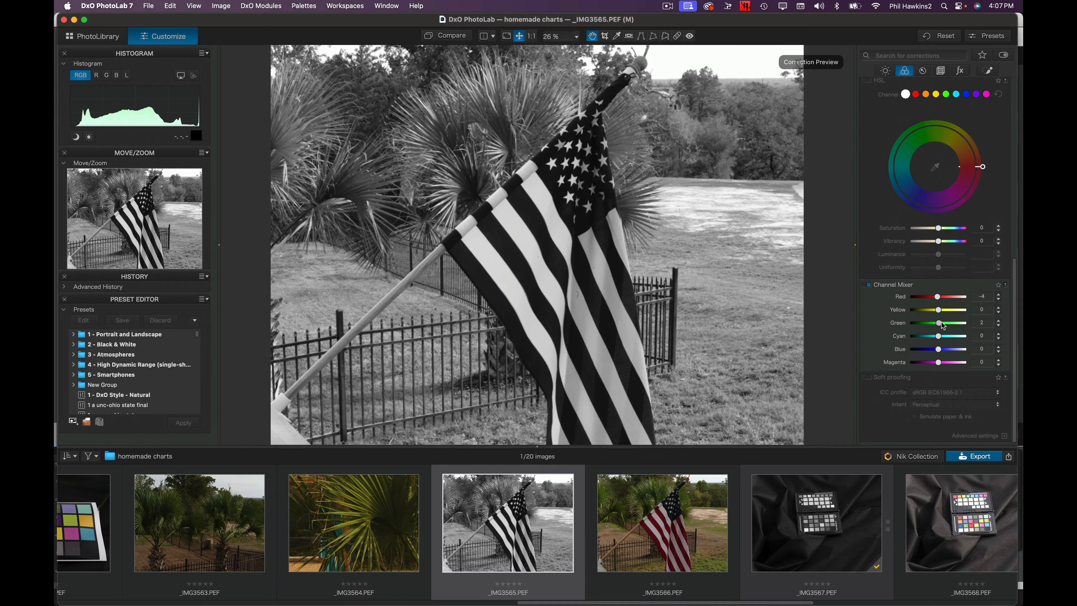
pyautogui.moveTo(941, 322); pyautogui.dragTo(940, 322)
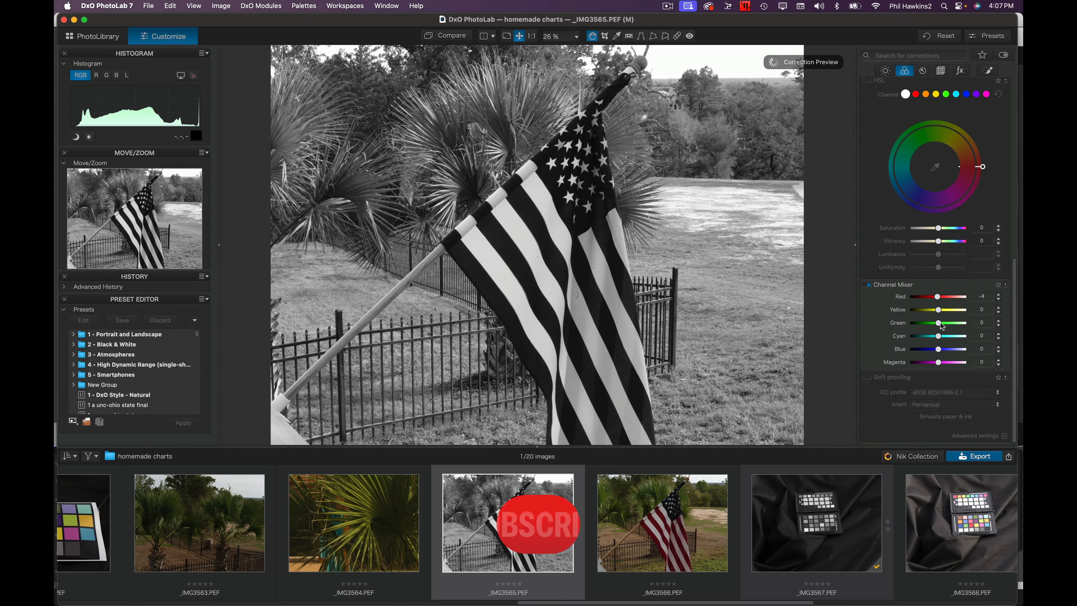